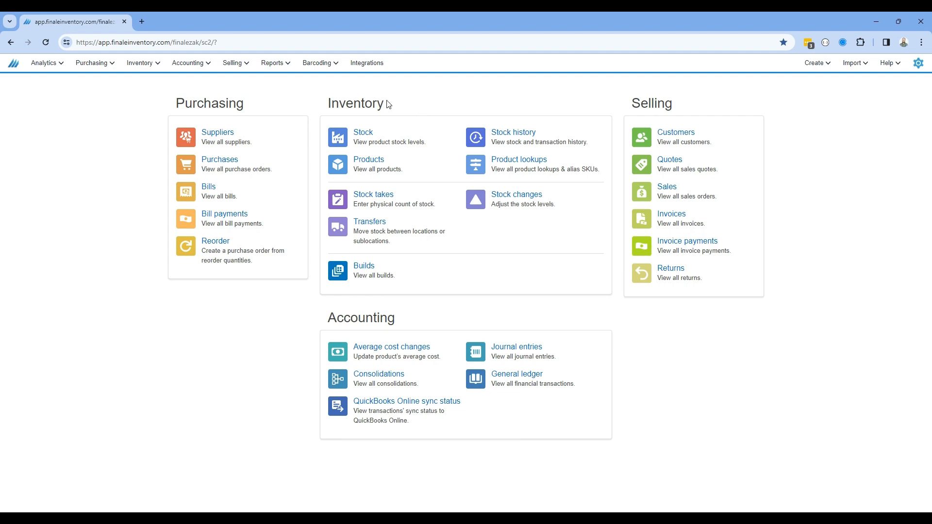
Open the product list and duplicate its Default view as a new view named "TEst View".
left_click(379, 164)
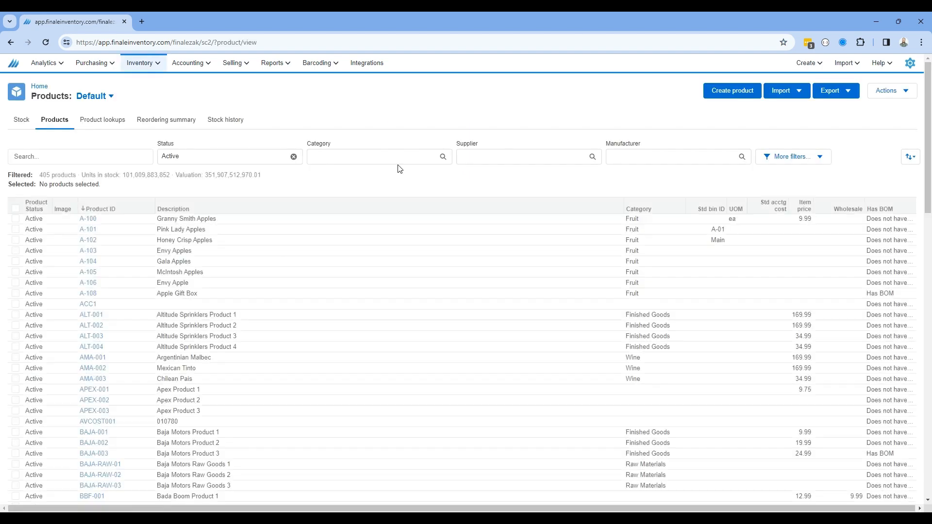
left_click(111, 99)
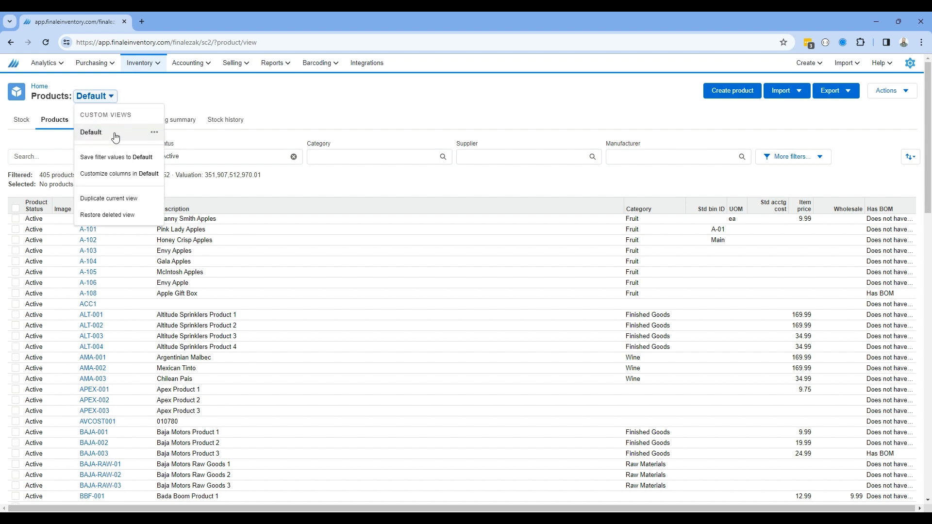
left_click(155, 135)
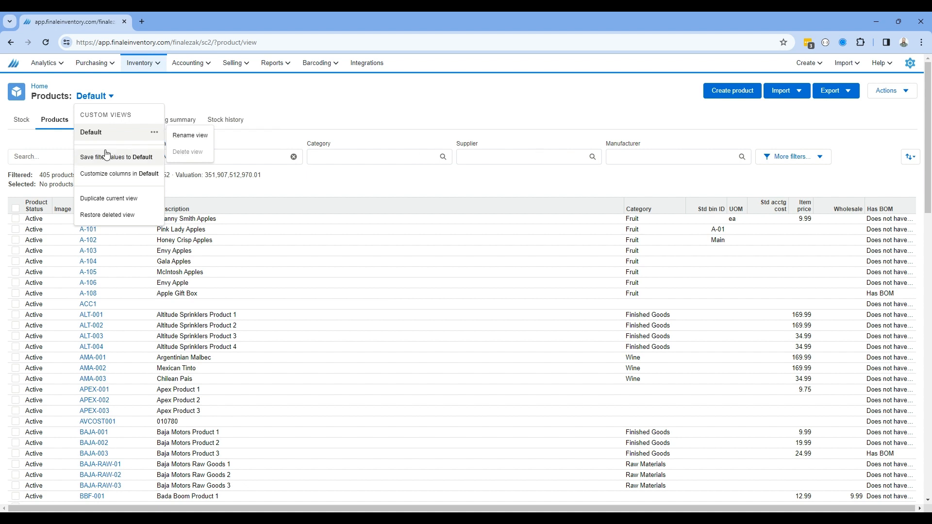
left_click(116, 202)
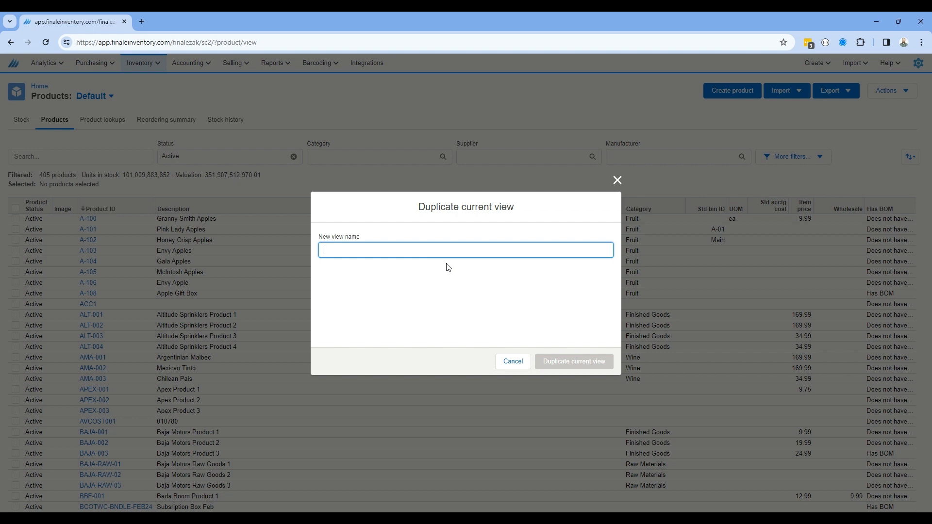
type("TEst View")
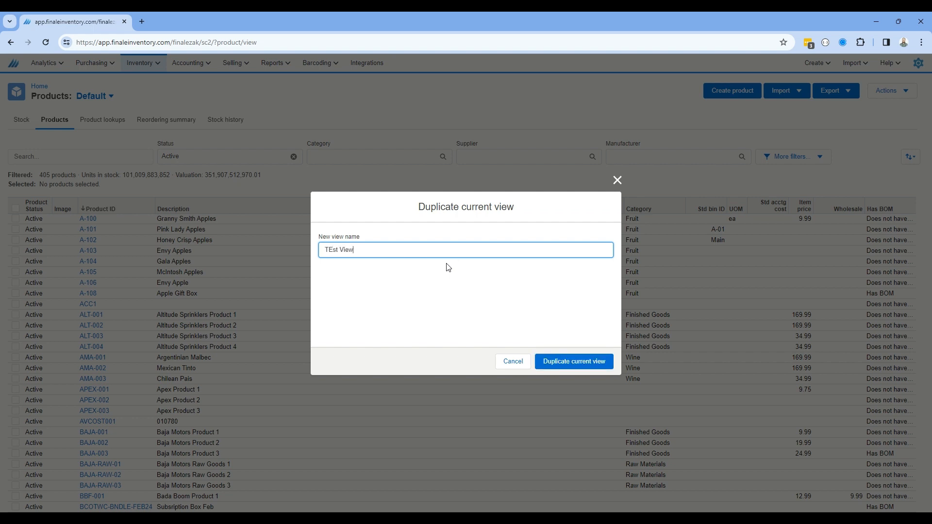
left_click(558, 361)
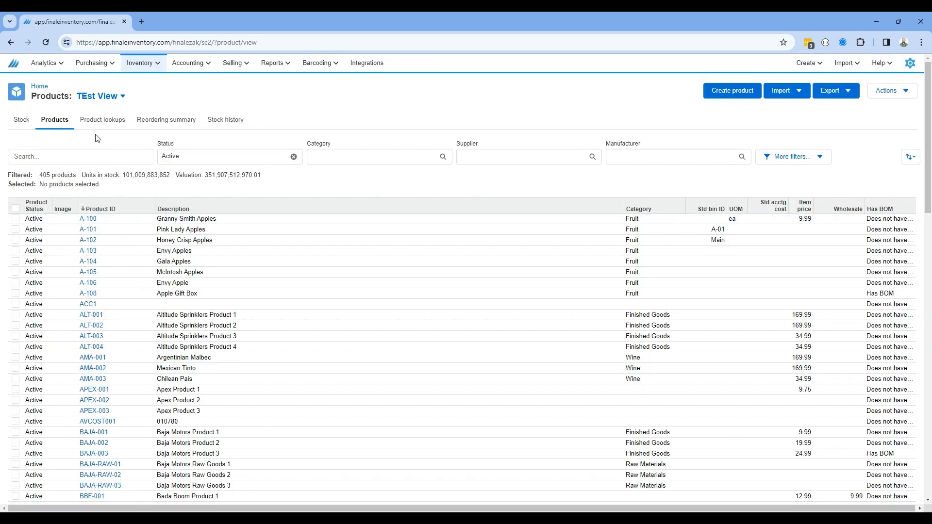
Start customizing the columns in TEst View and move the UOM column between Category and Std bin ID.
left_click(125, 99)
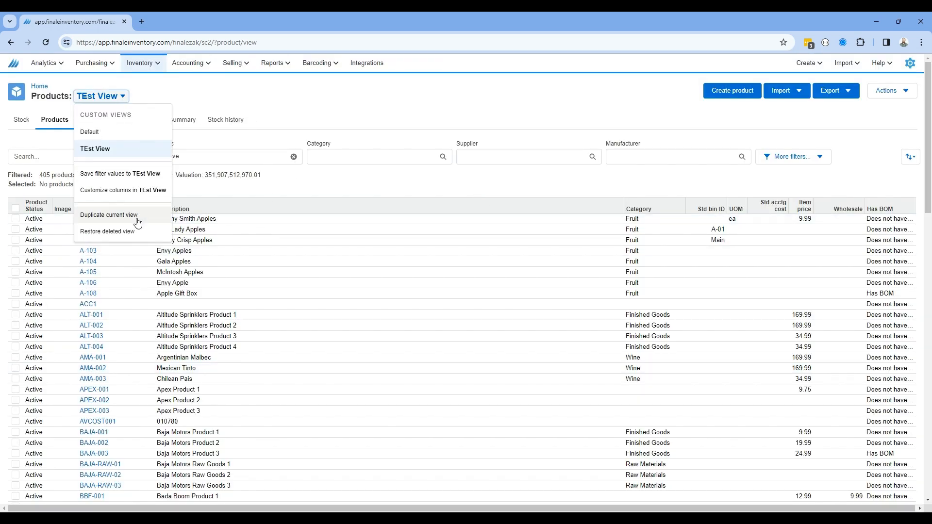
left_click(285, 194)
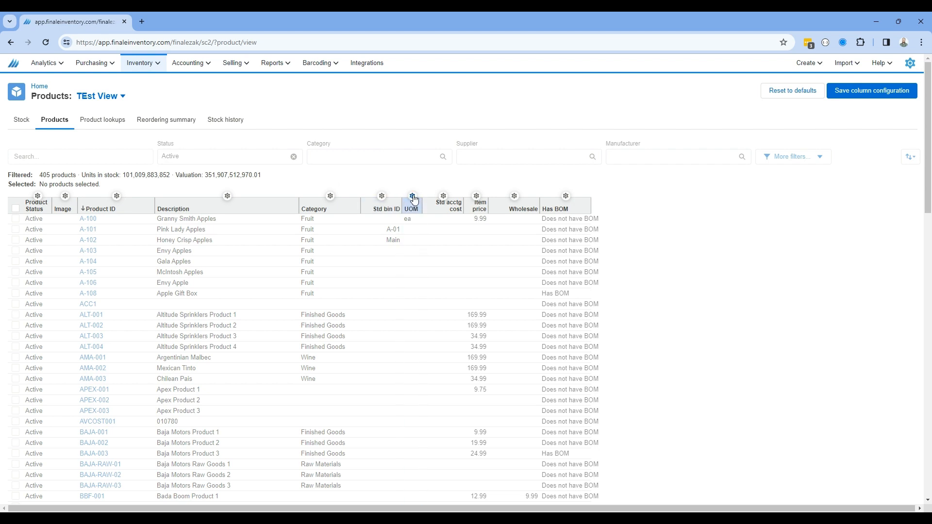
mouse_move(421, 204)
left_mouse_down()
mouse_move(450, 206)
mouse_move(402, 208)
mouse_move(591, 203)
mouse_move(257, 214)
mouse_move(396, 208)
mouse_move(384, 209)
left_mouse_up()
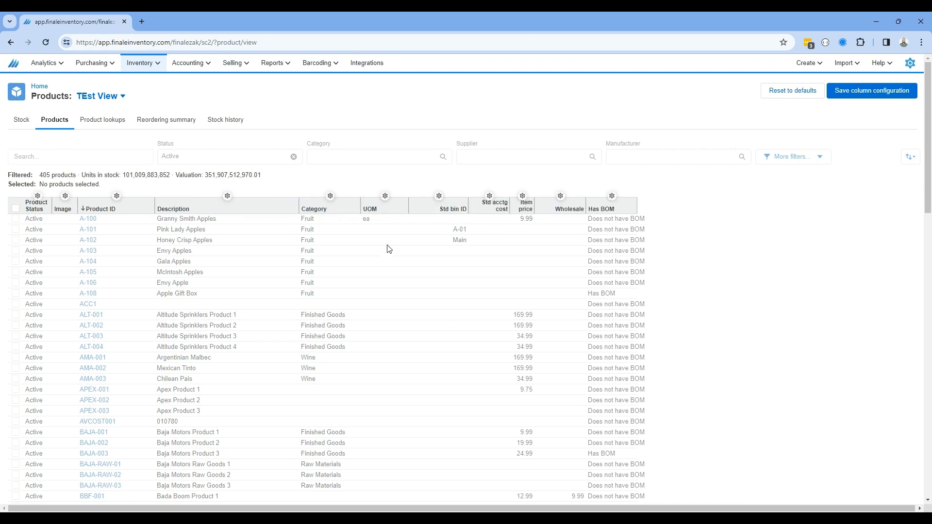
Edit the UOM column so that it uses the Available to promise (configurable) field.
left_click(386, 197)
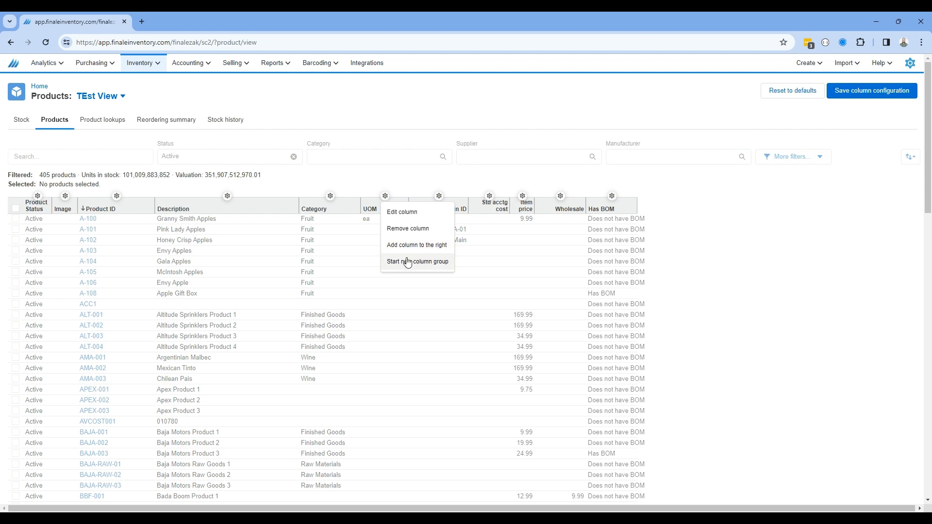
left_click(412, 222)
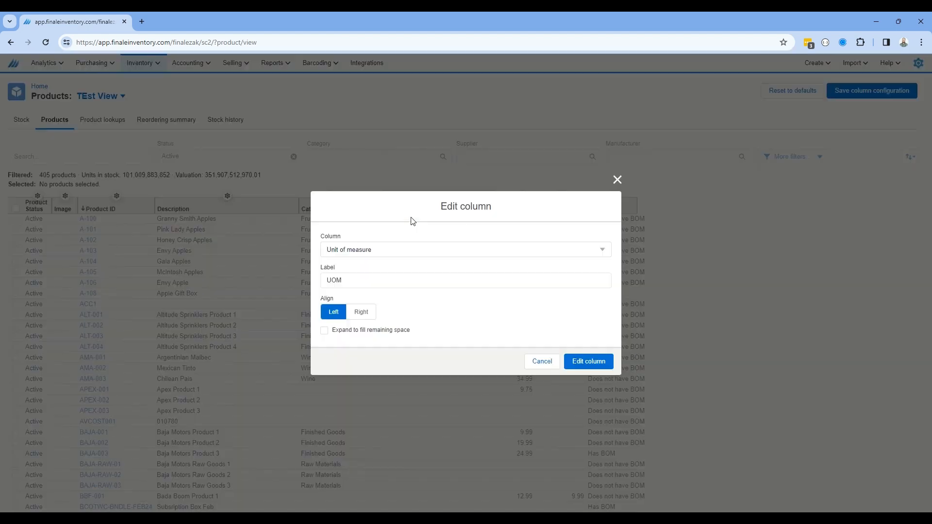
left_click(406, 250)
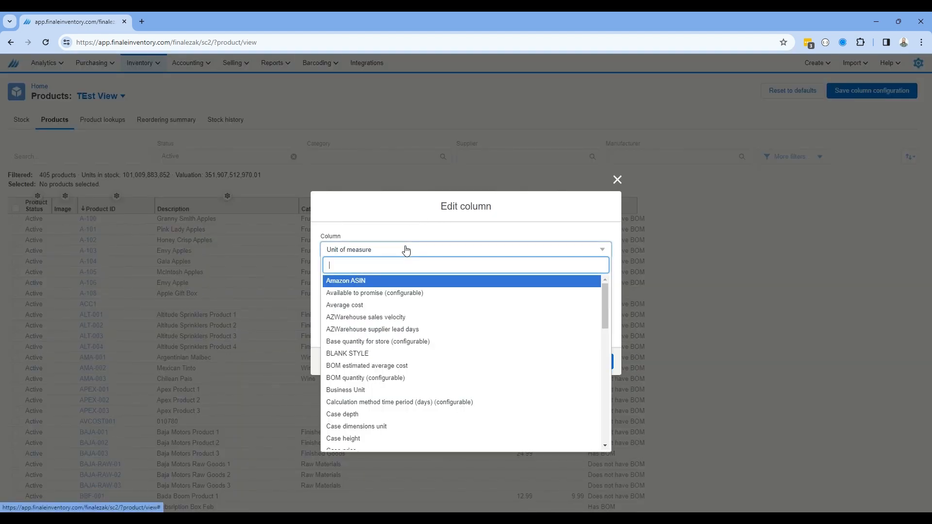
left_click(401, 293)
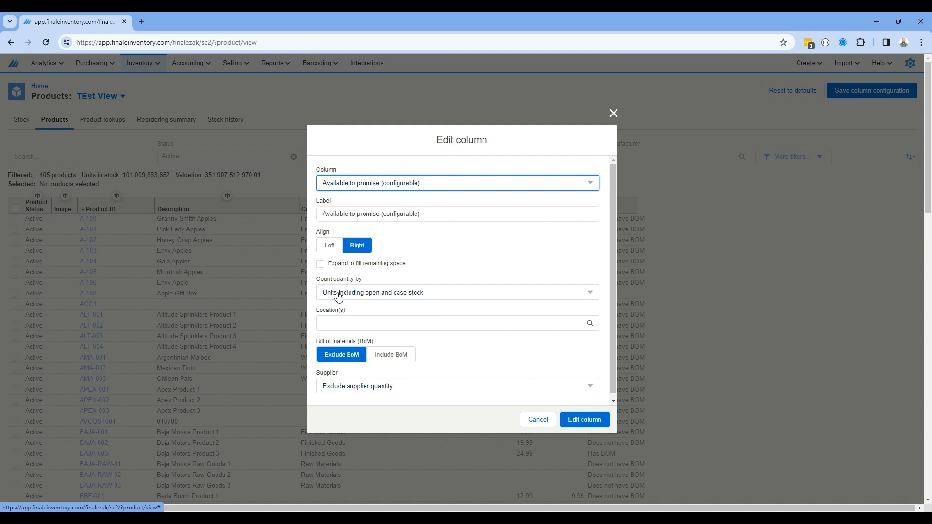
Count the column's quantity by units including open and case stock, limit it to TX Warehouse without expanding to fill space, and apply.
left_click(373, 293)
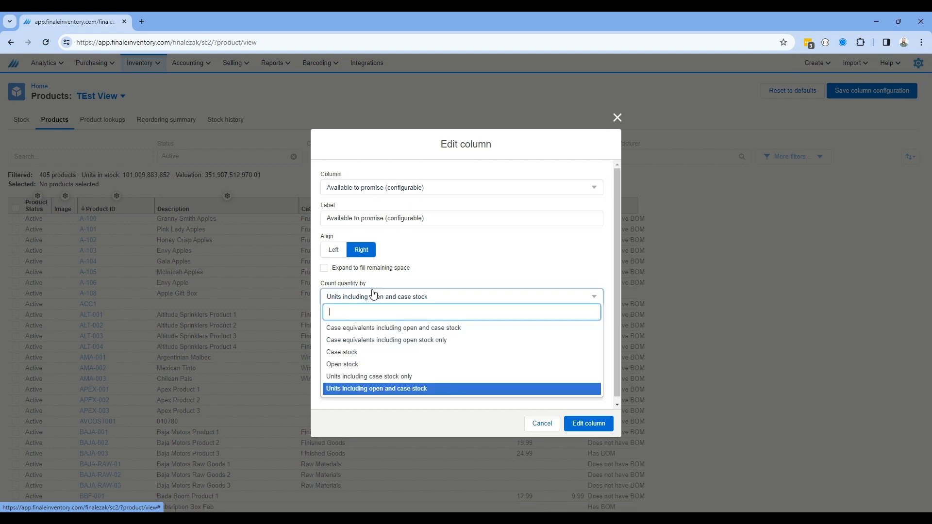
left_click(417, 391)
left_click(378, 324)
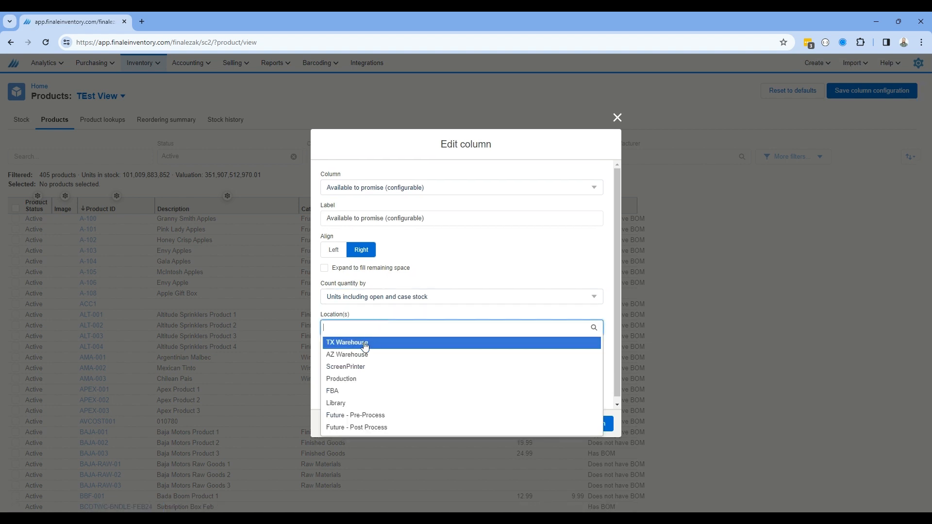
left_click(363, 343)
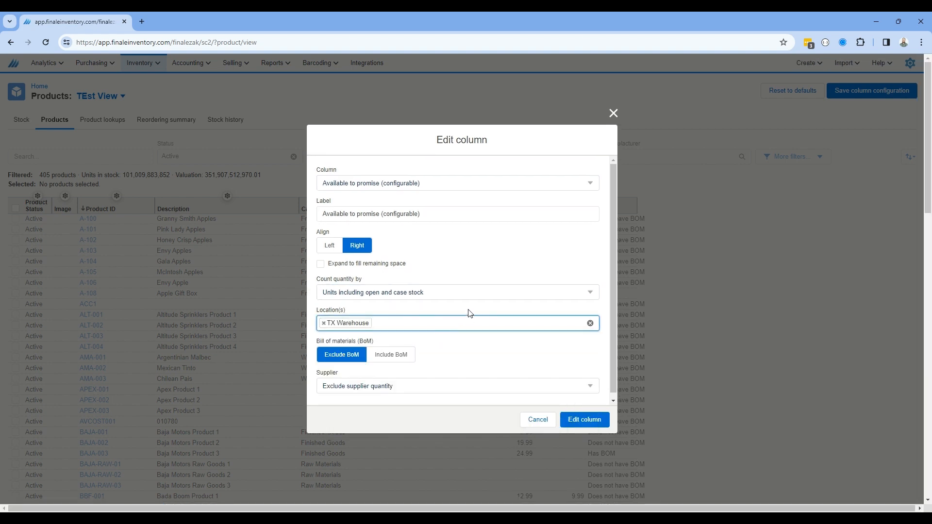
left_click(482, 271)
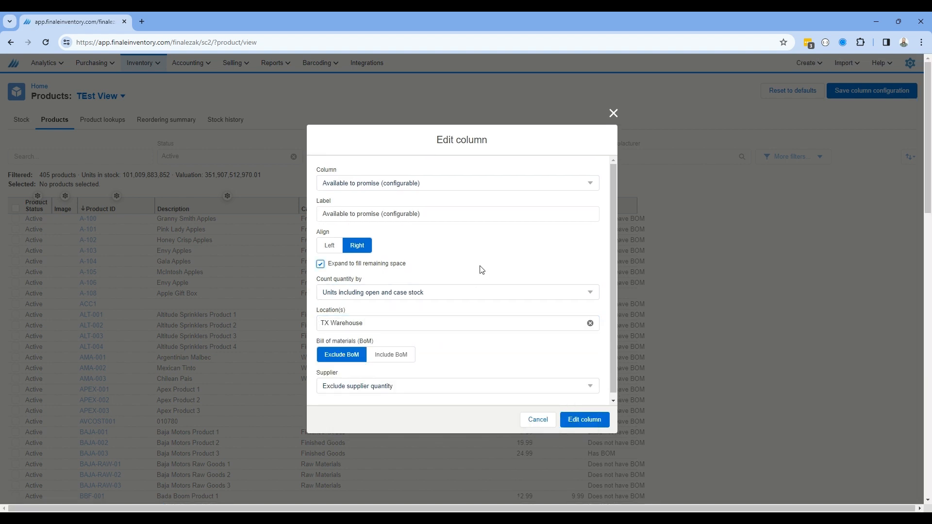
left_click(333, 263)
left_click(327, 265)
left_click(397, 267)
left_click(593, 418)
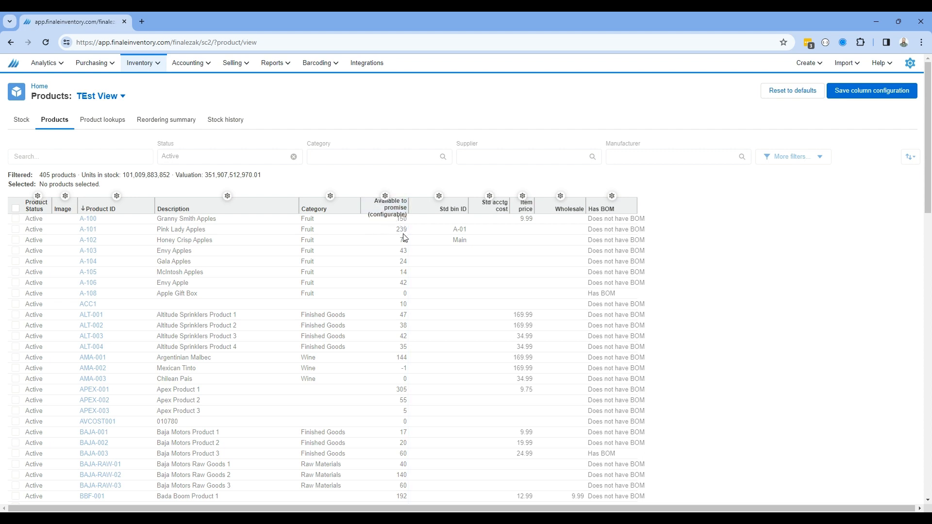
Shorten the label of the Available to promise (configurable) column to "Available to promise".
left_click(386, 197)
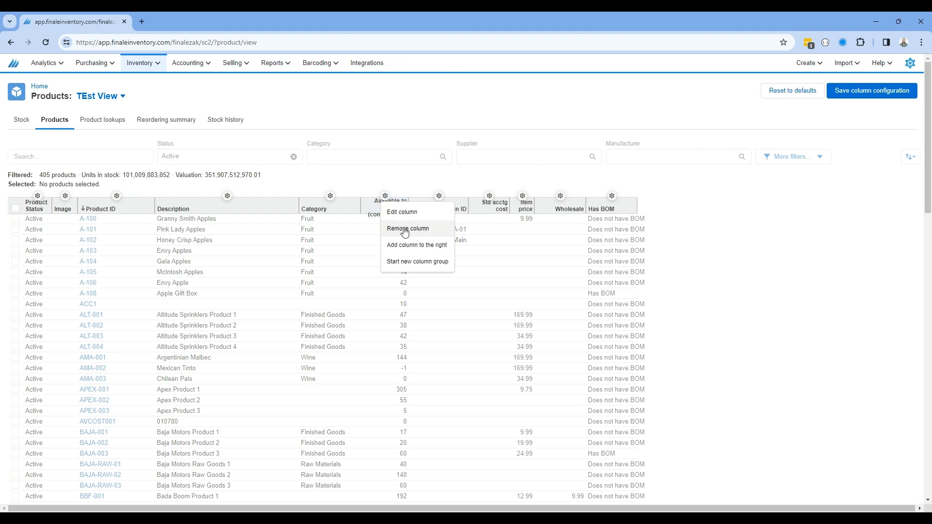
left_click(405, 215)
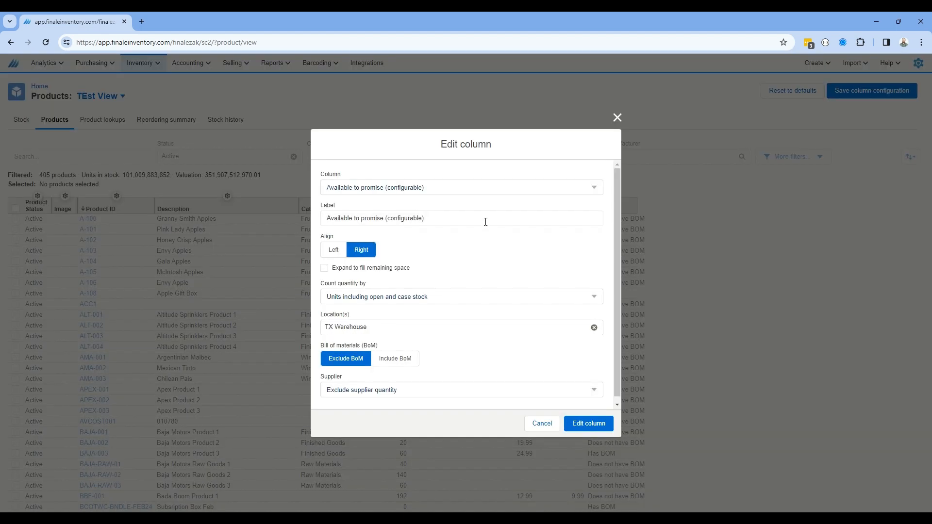
left_click(462, 220)
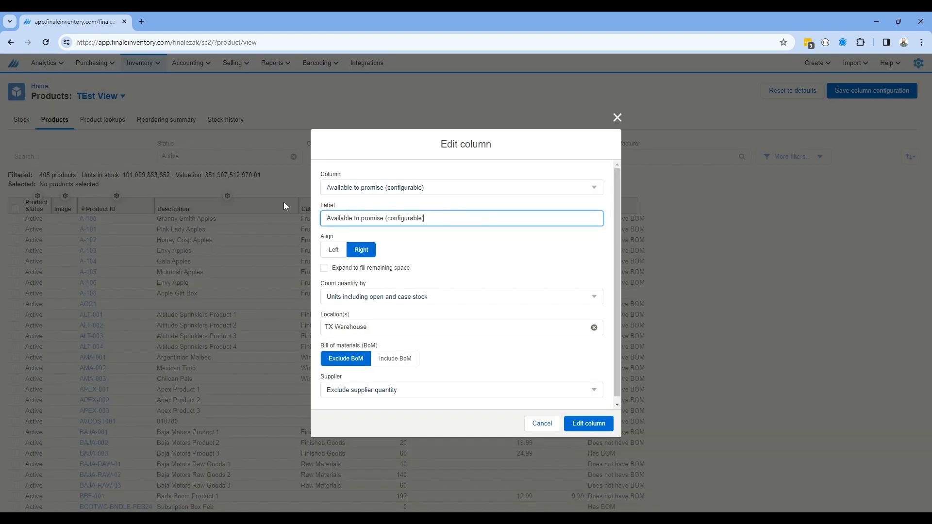
left_click_drag(429, 218, 387, 226)
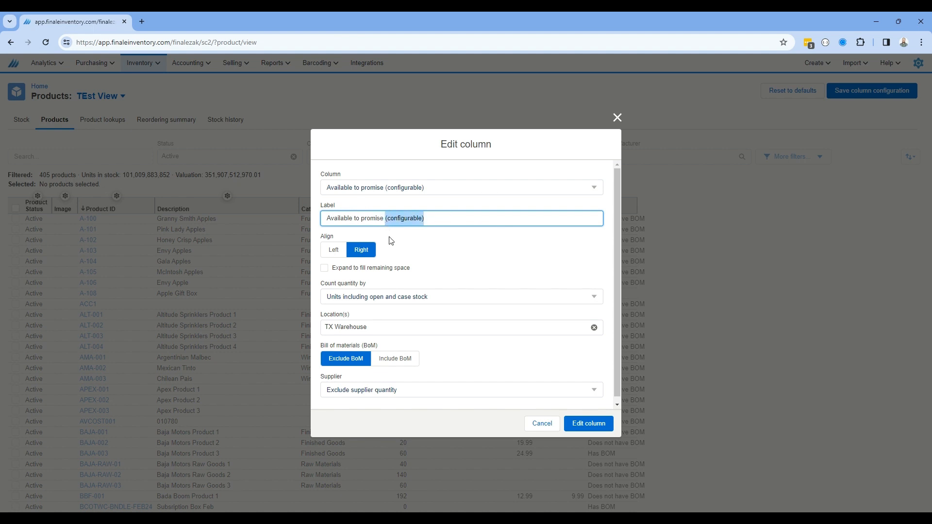
key("BackSpace")
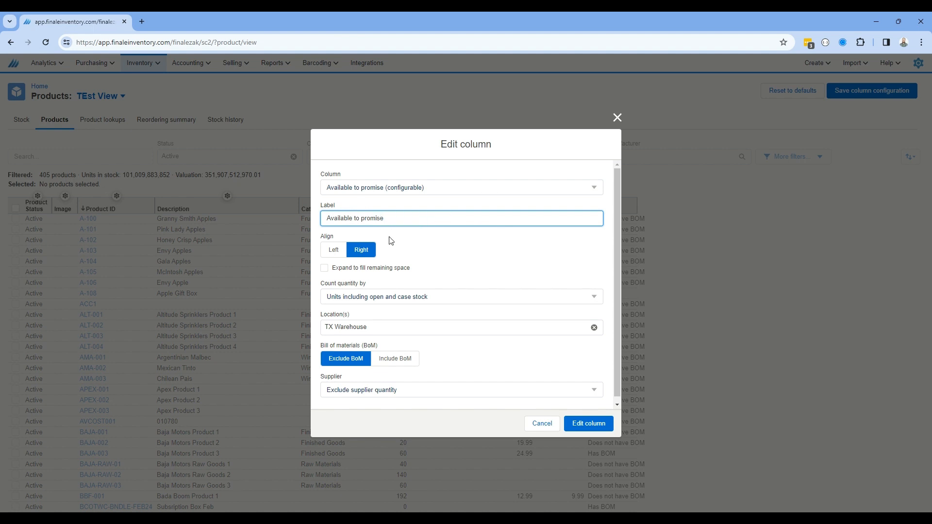
left_click(589, 424)
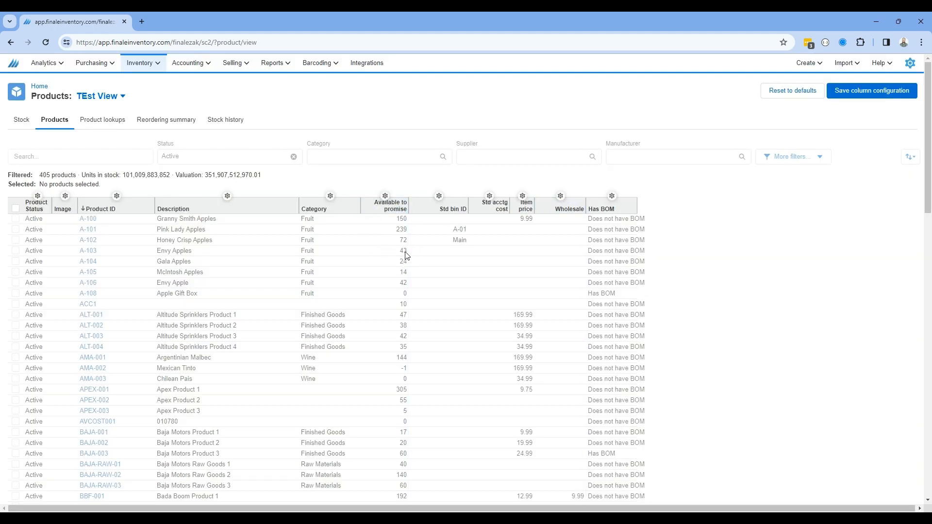
Add a Business Unit column directly after Available to promise and save the column configuration.
left_click(385, 196)
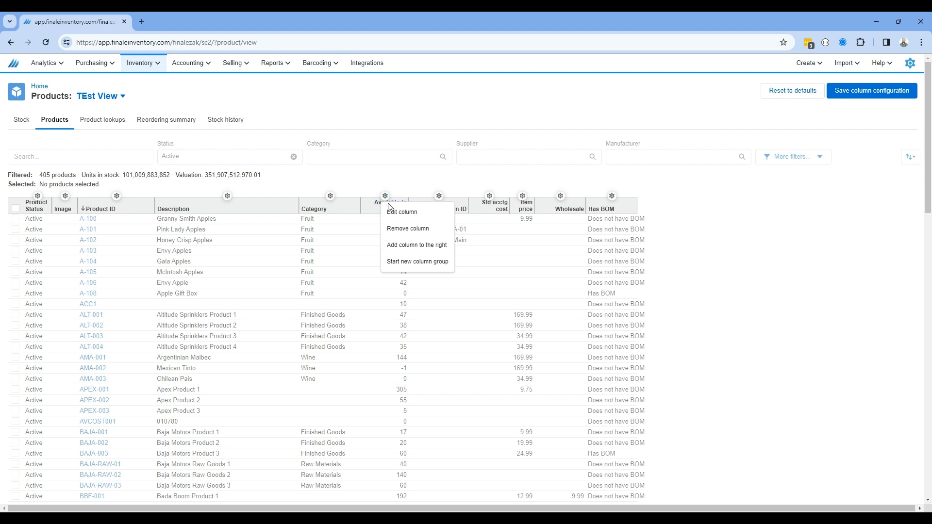
left_click(405, 248)
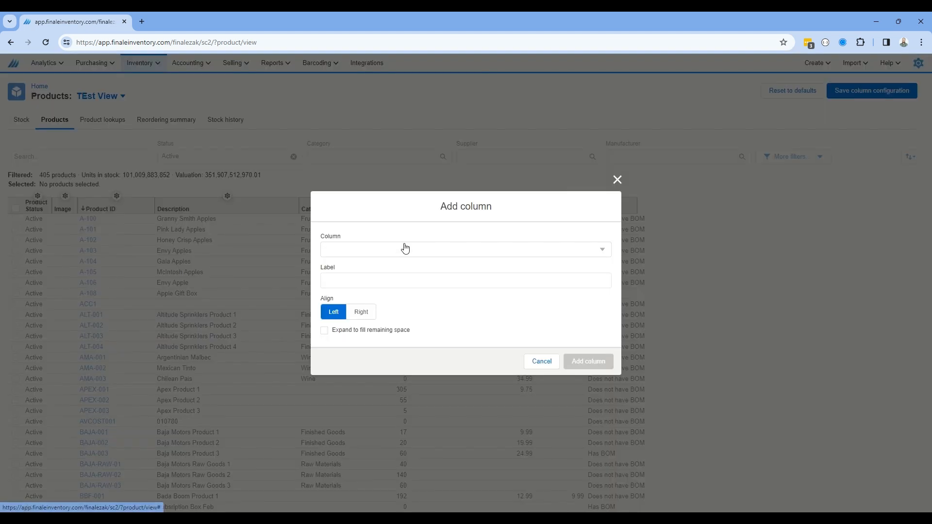
left_click(508, 256)
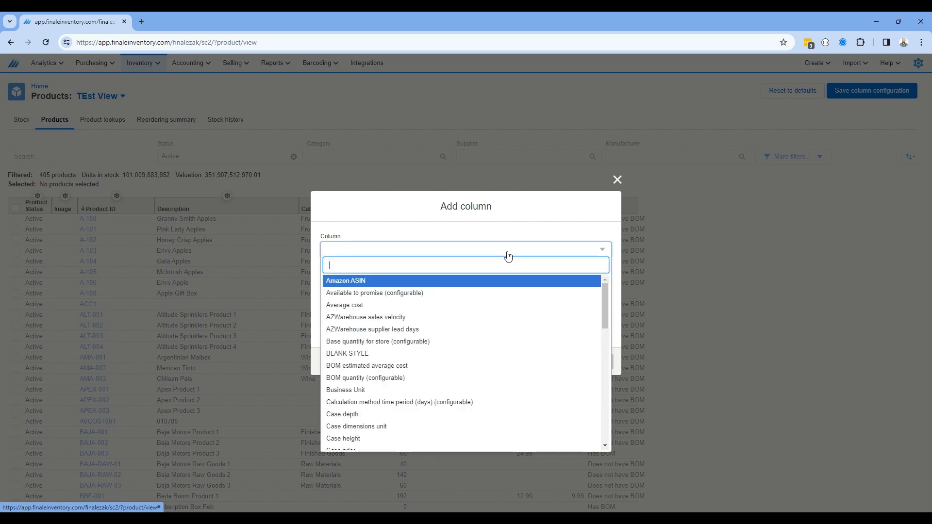
left_click(351, 391)
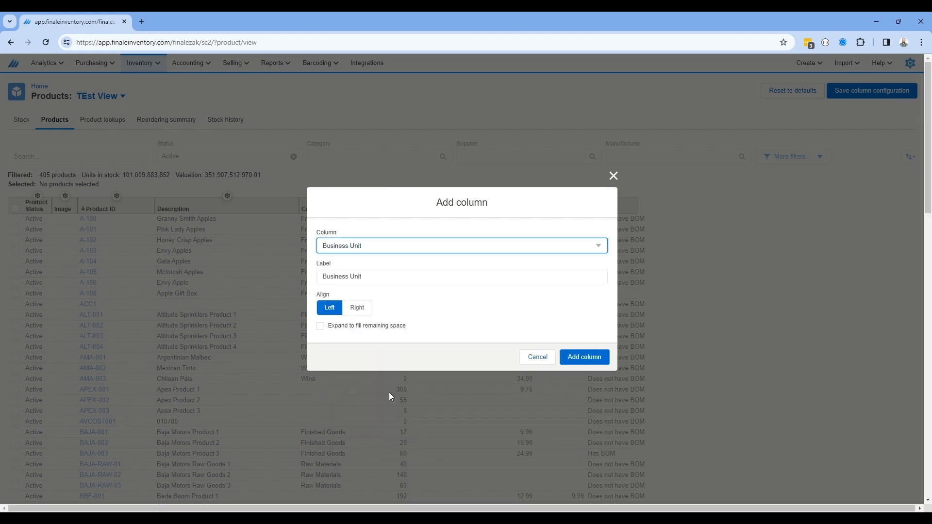
left_click(571, 358)
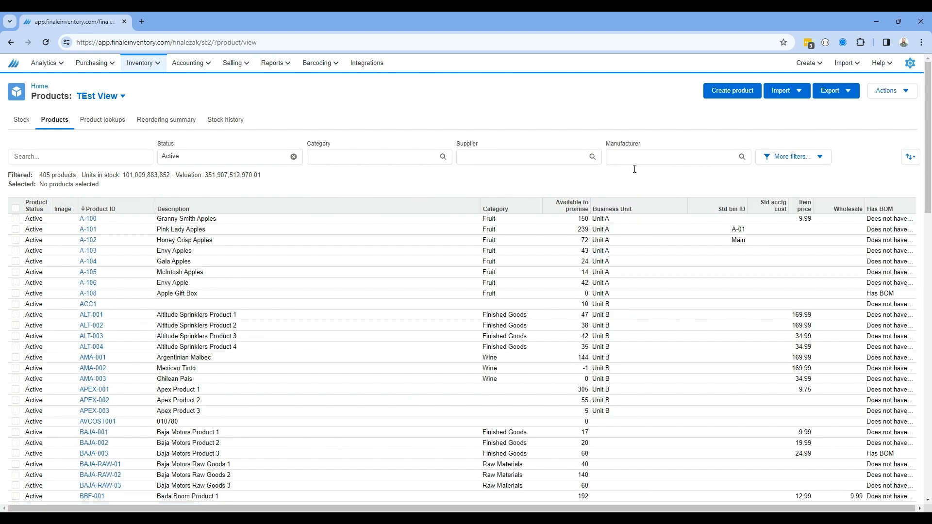
Filter the products by Business Unit "Unit A" and save the filter values to TEst View.
left_click(794, 167)
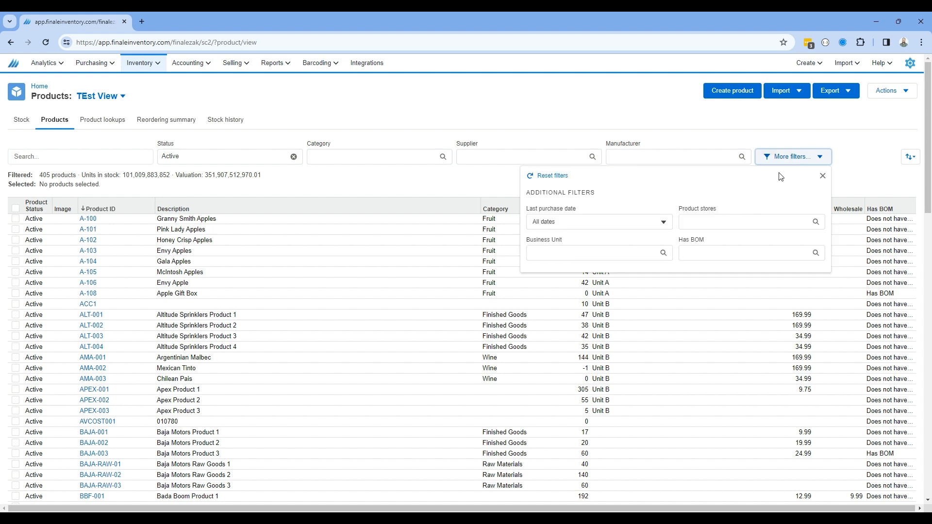
left_click(613, 260)
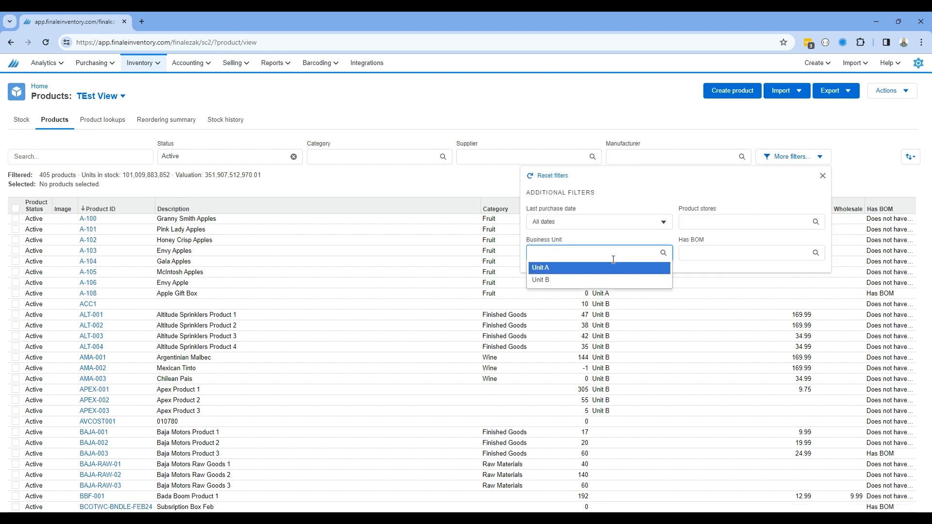
left_click(578, 274)
left_click(577, 272)
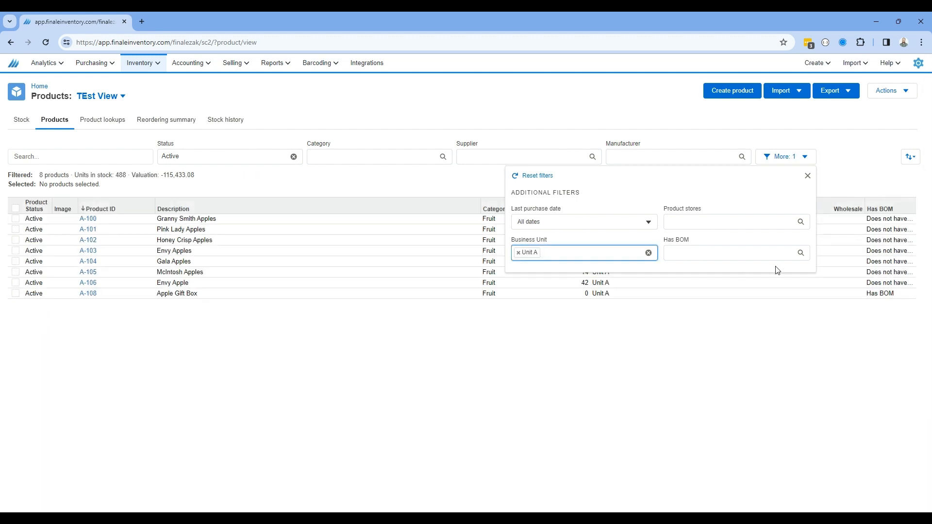
left_click(601, 102)
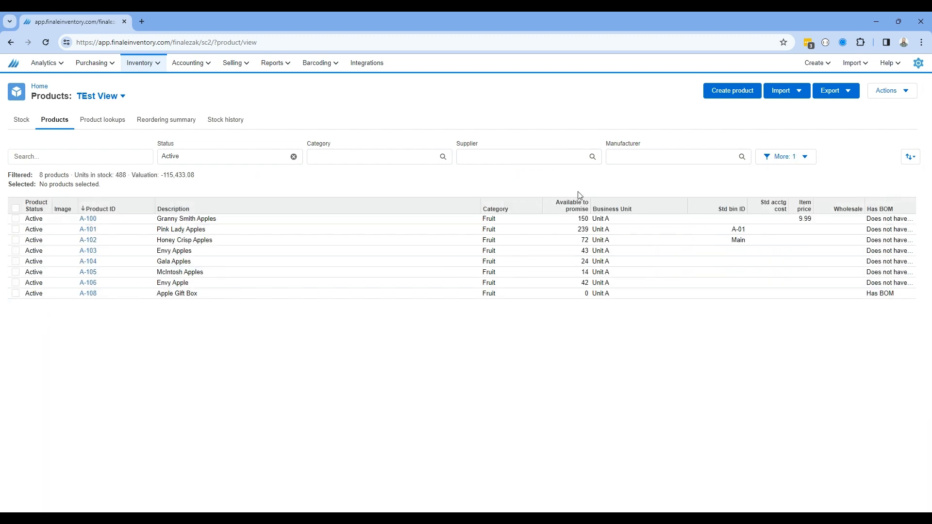
left_click(122, 97)
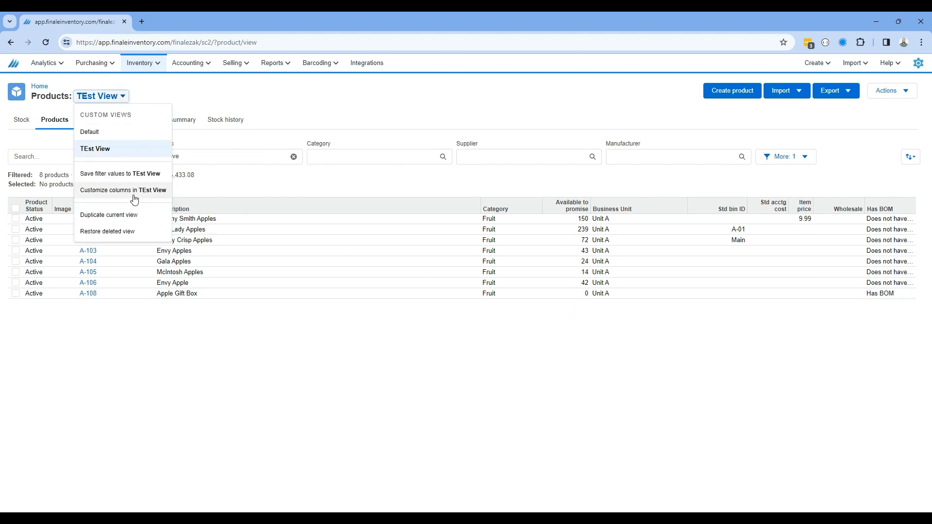
left_click(135, 175)
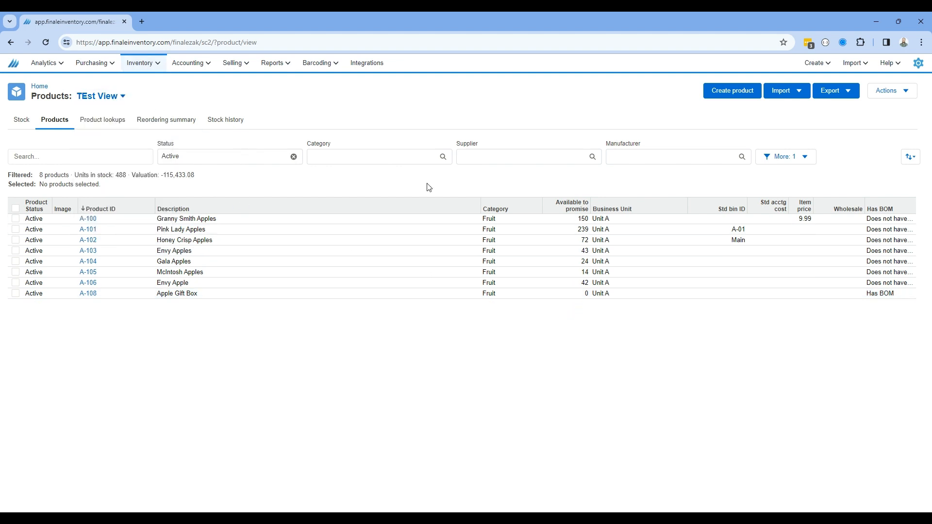